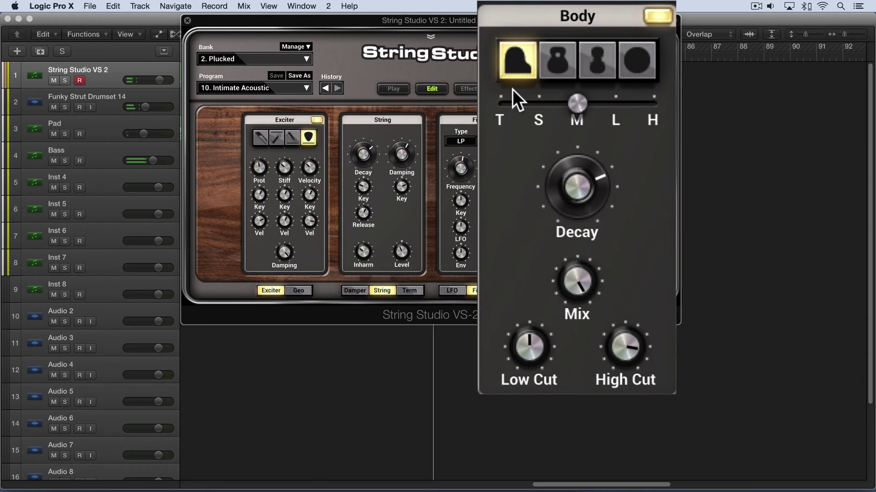
# Audition the second, third and round body shapes, then return to the second, guitar-like body
pyautogui.click(557, 58)
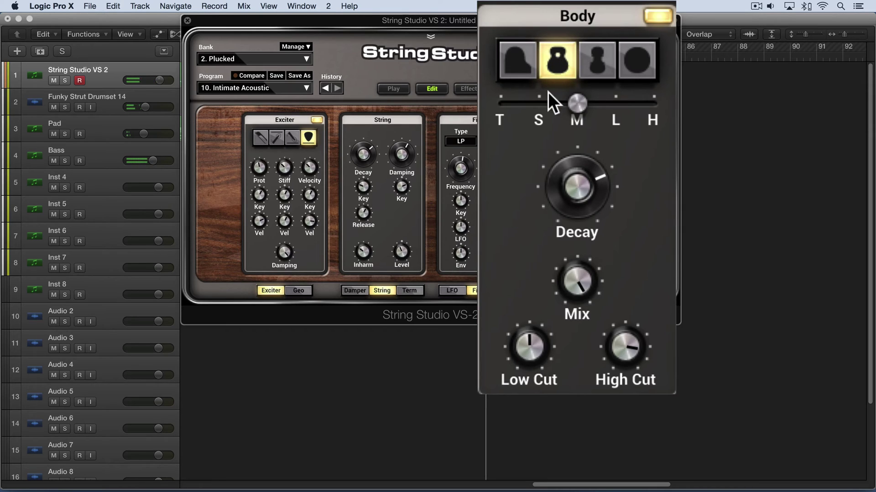
pyautogui.click(598, 63)
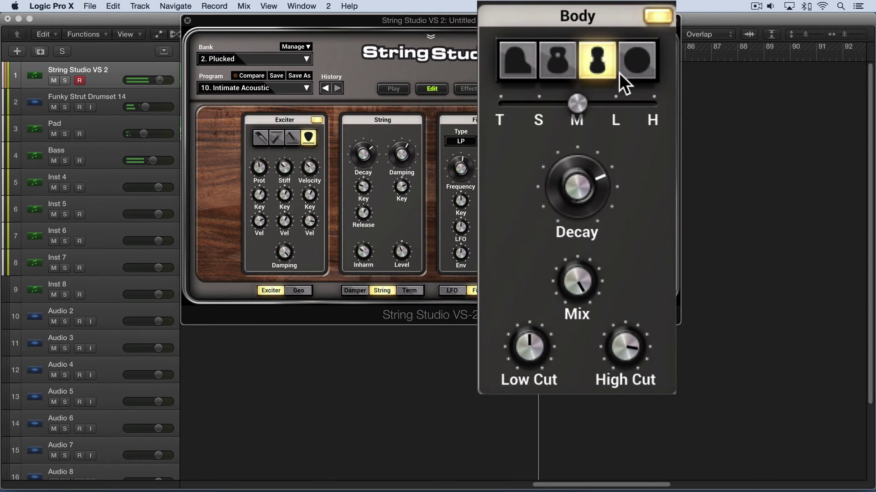
pyautogui.click(634, 66)
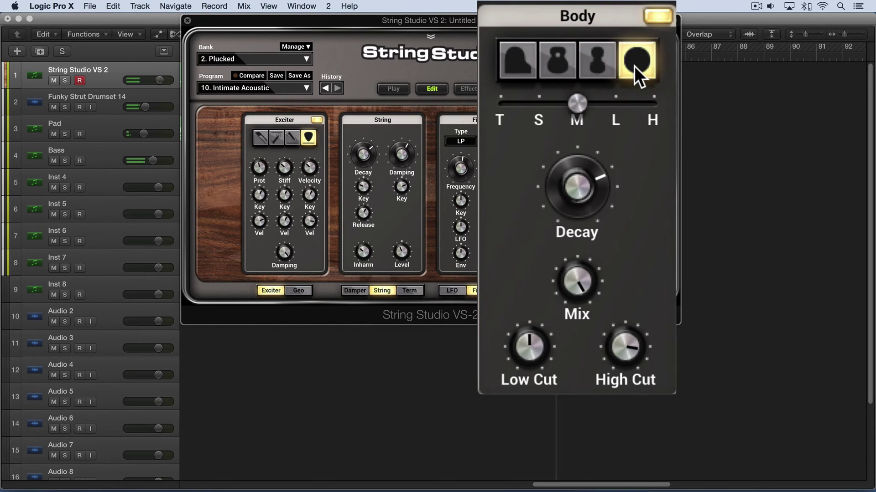
pyautogui.click(559, 64)
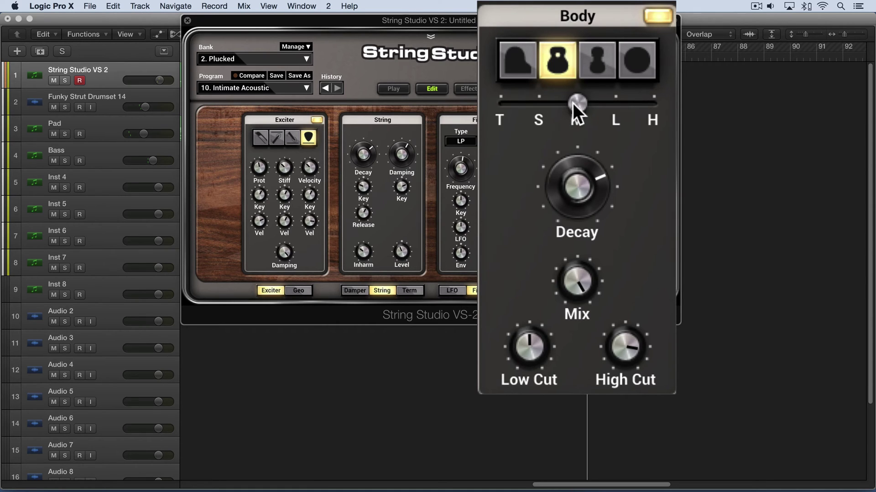
# Step the Body size through T, S, M, L and H, then leave it at S
pyautogui.click(500, 101)
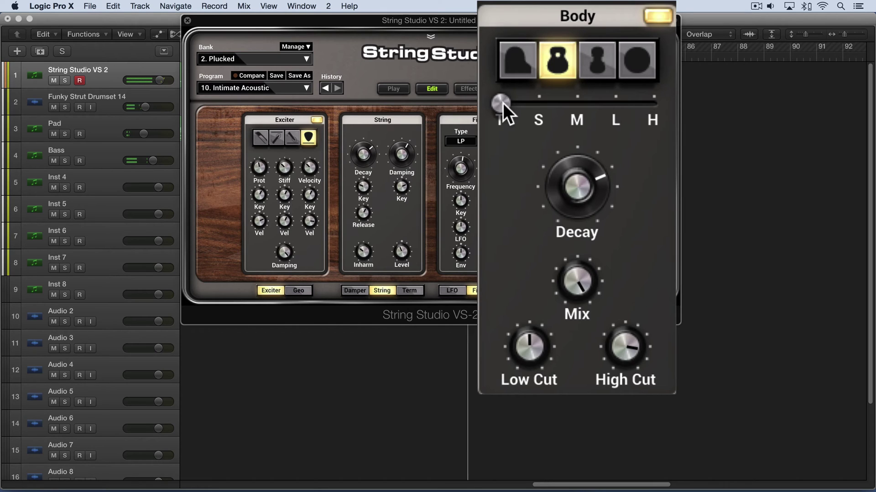
pyautogui.moveTo(503, 103); pyautogui.dragTo(557, 98)
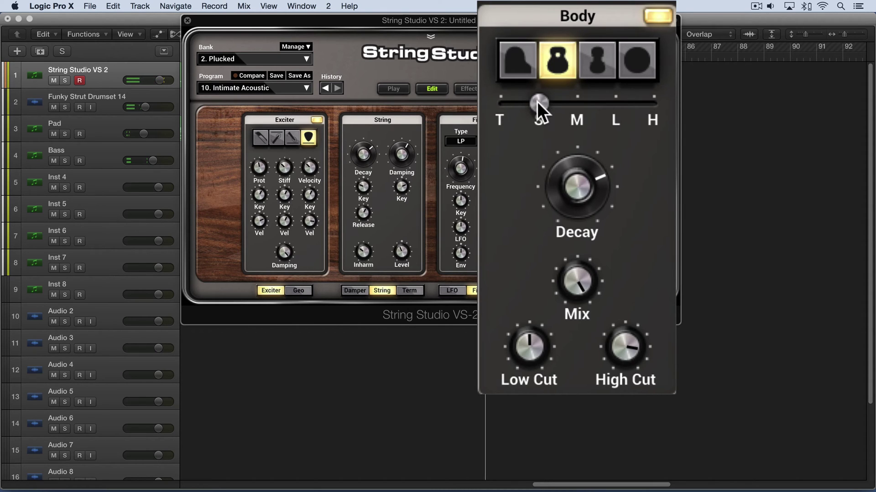
pyautogui.click(568, 100)
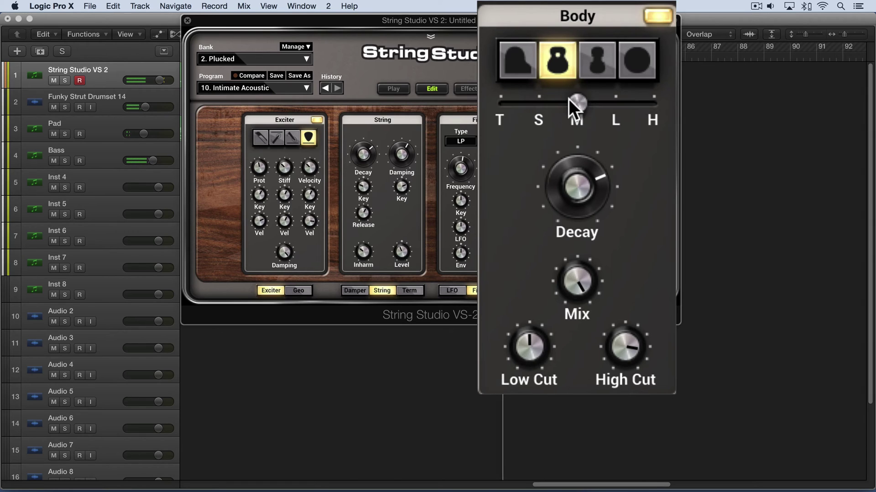
pyautogui.click(614, 101)
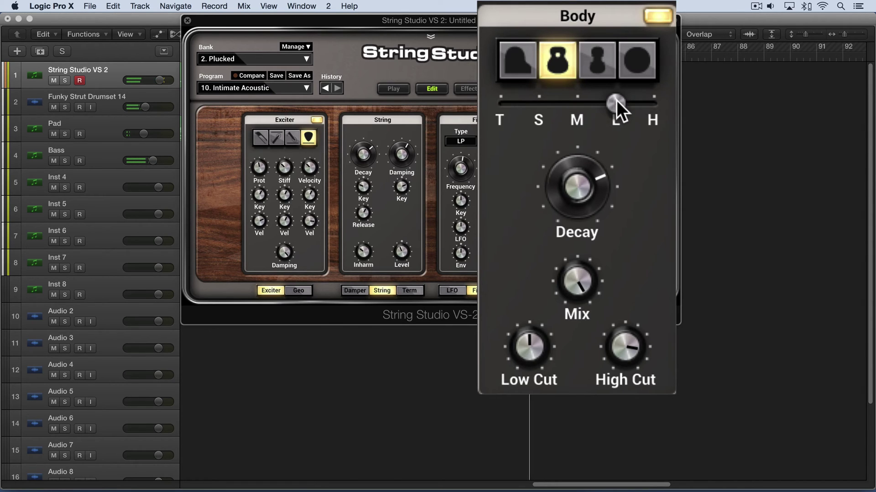
pyautogui.click(653, 98)
pyautogui.moveTo(651, 98); pyautogui.dragTo(556, 115)
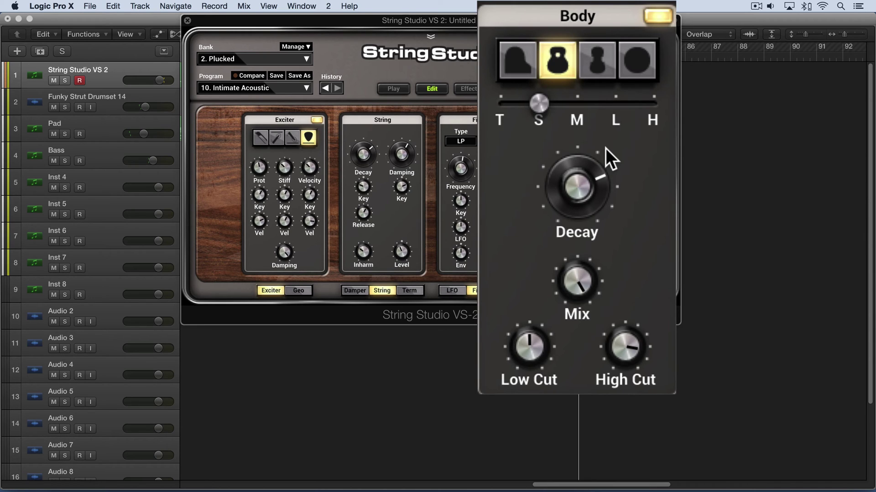
# Set the Body size to T and bring Body Decay down to about 15%
pyautogui.moveTo(577, 180)
pyautogui.mouseDown()
pyautogui.moveTo(577, 146)
pyautogui.moveTo(582, 180)
pyautogui.mouseUp()
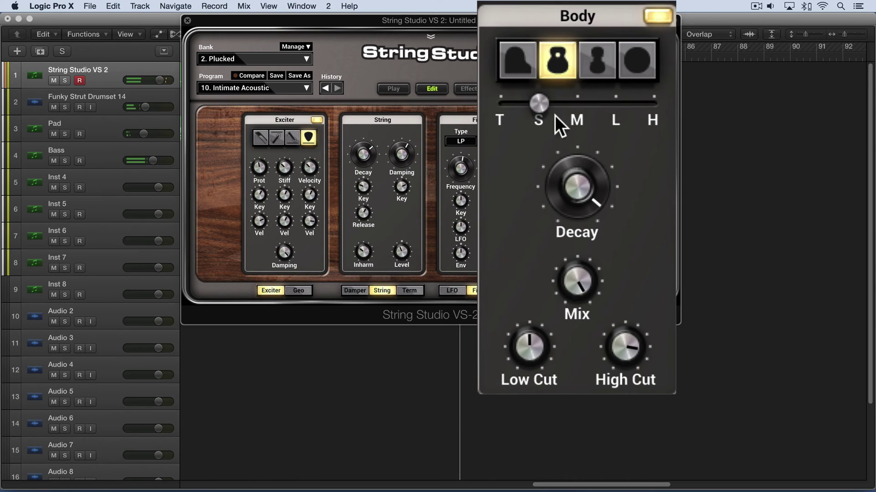
pyautogui.moveTo(573, 182); pyautogui.dragTo(572, 225)
pyautogui.click(501, 101)
pyautogui.moveTo(565, 185); pyautogui.dragTo(564, 152)
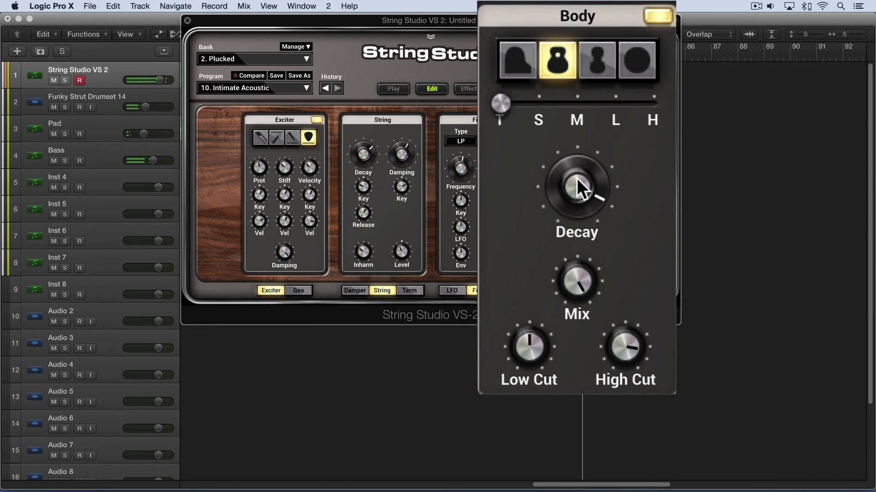
pyautogui.moveTo(576, 178); pyautogui.dragTo(577, 219)
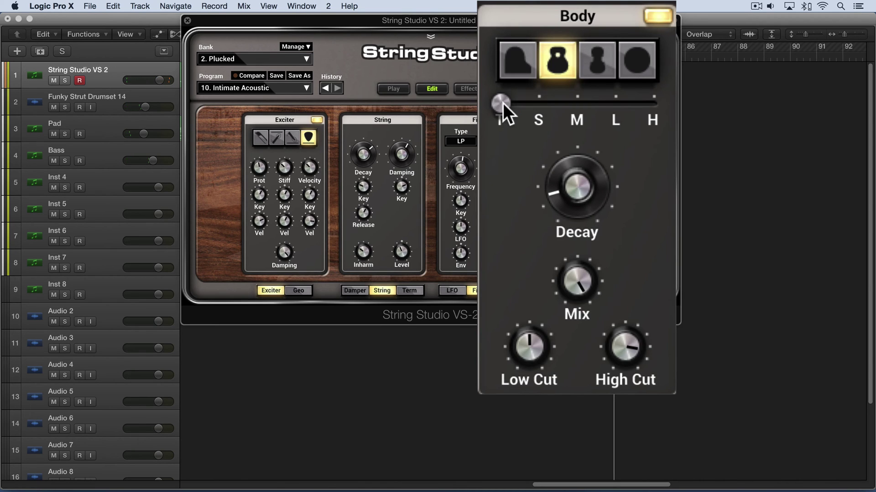
# Turn the Body Mix knob way down to a low value
pyautogui.click(576, 183)
pyautogui.moveTo(572, 284); pyautogui.dragTo(572, 338)
pyautogui.moveTo(578, 285); pyautogui.dragTo(578, 294)
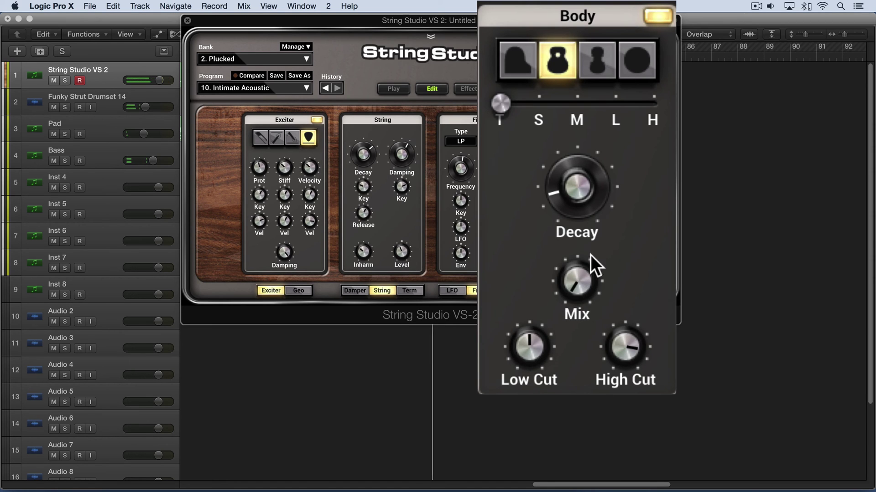
# Cycle through the round, third and first body shapes, settling on the third, violin-like one
pyautogui.click(632, 66)
pyautogui.click(602, 56)
pyautogui.click(511, 50)
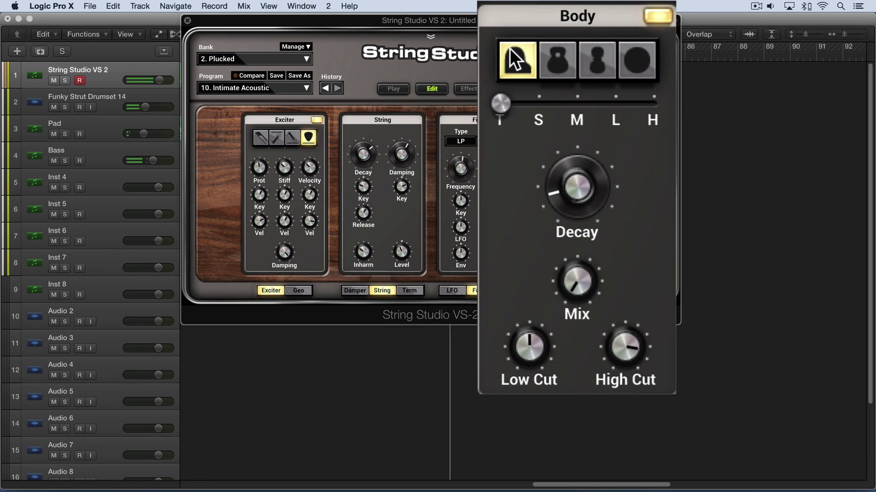
pyautogui.click(642, 55)
pyautogui.click(601, 57)
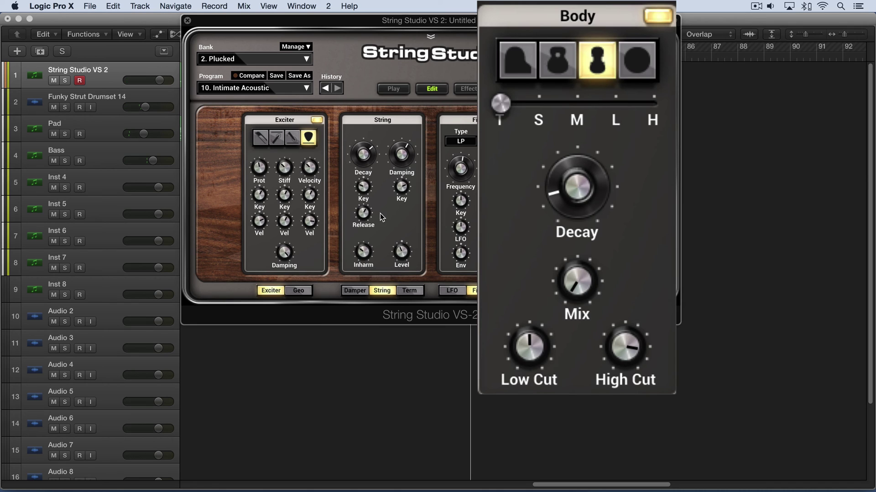
# Raise the Body Low Cut, lower High Cut, and settle Body Mix at about half
pyautogui.moveTo(572, 280); pyautogui.dragTo(573, 228)
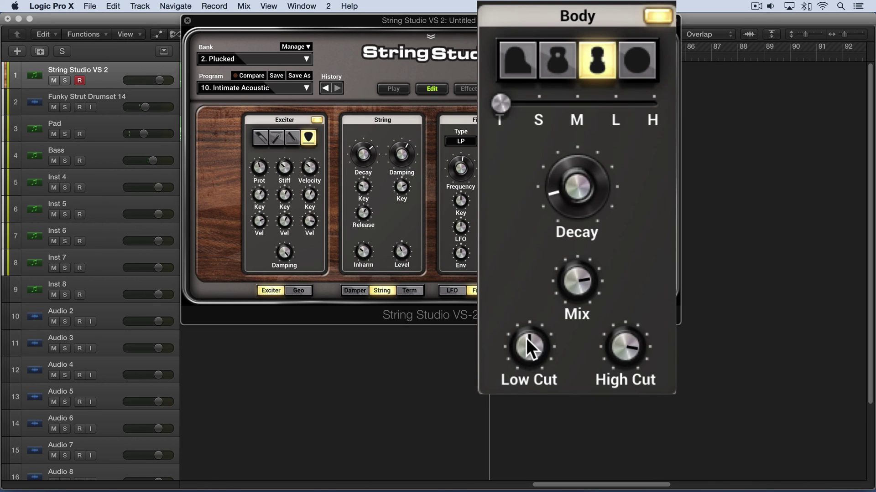
pyautogui.moveTo(526, 338)
pyautogui.mouseDown()
pyautogui.moveTo(527, 311)
pyautogui.moveTo(526, 333)
pyautogui.mouseUp()
pyautogui.moveTo(637, 343); pyautogui.dragTo(636, 388)
pyautogui.moveTo(579, 282); pyautogui.dragTo(579, 269)
pyautogui.moveTo(622, 346); pyautogui.dragTo(622, 282)
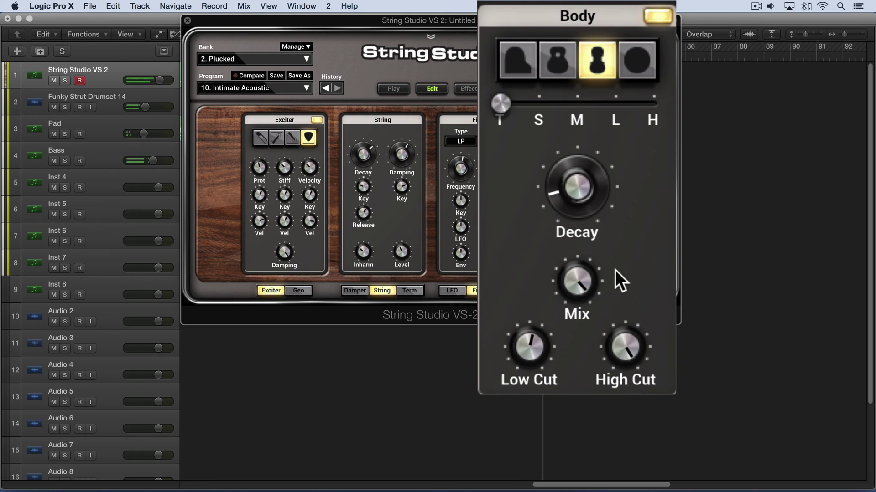
pyautogui.click(577, 285)
pyautogui.moveTo(577, 281)
pyautogui.mouseDown()
pyautogui.moveTo(576, 301)
pyautogui.moveTo(573, 275)
pyautogui.mouseUp()
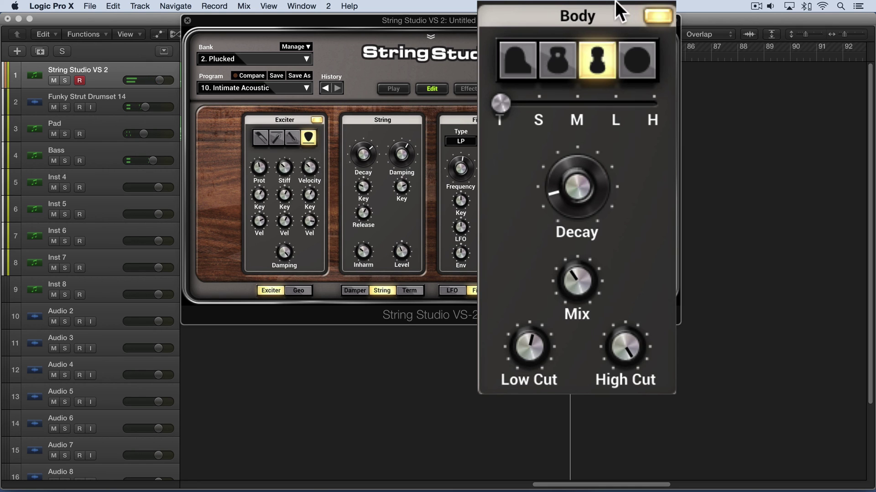